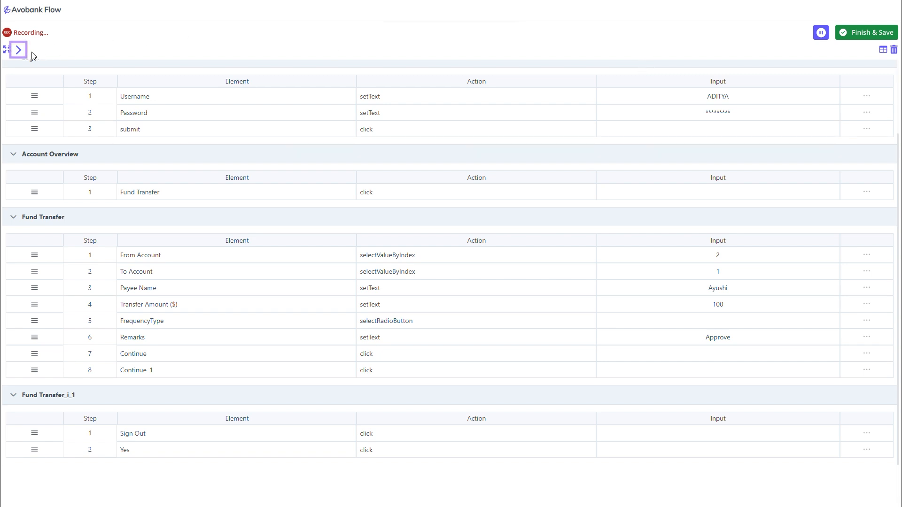
Collapse all test step groups, expand them again, and review the recorded steps
{"action": "left_click", "coordinate": [18, 53]}
{"action": "left_click", "coordinate": [18, 54]}
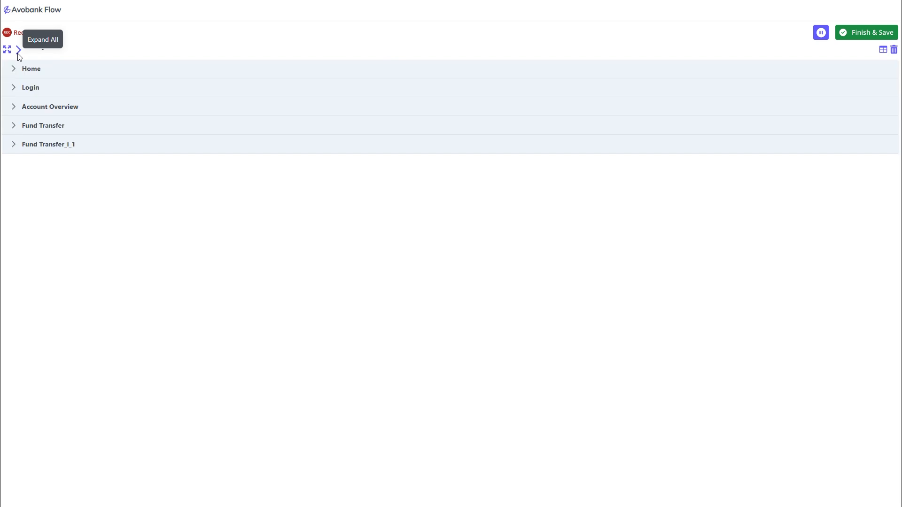
{"action": "left_click", "coordinate": [19, 53]}
{"action": "scroll", "coordinate": [191, 89], "scroll_direction": "down", "scroll_amount": 3}
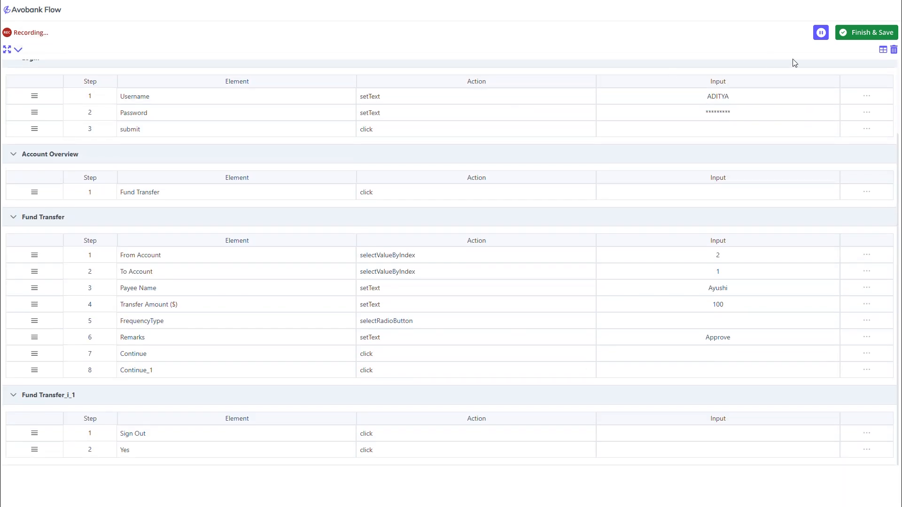
Pause the recording of the Avobank Flow so its test steps can be edited
{"action": "key", "text": "Tab"}
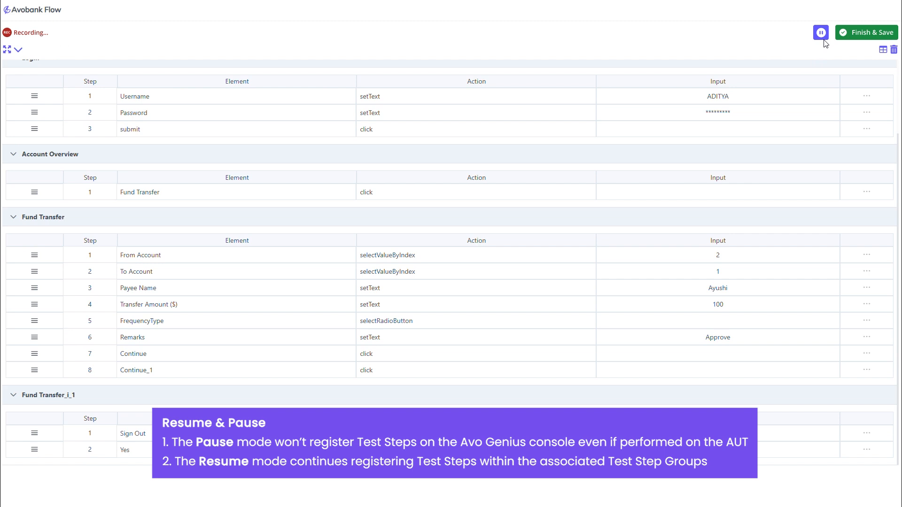
{"action": "left_click", "coordinate": [823, 36]}
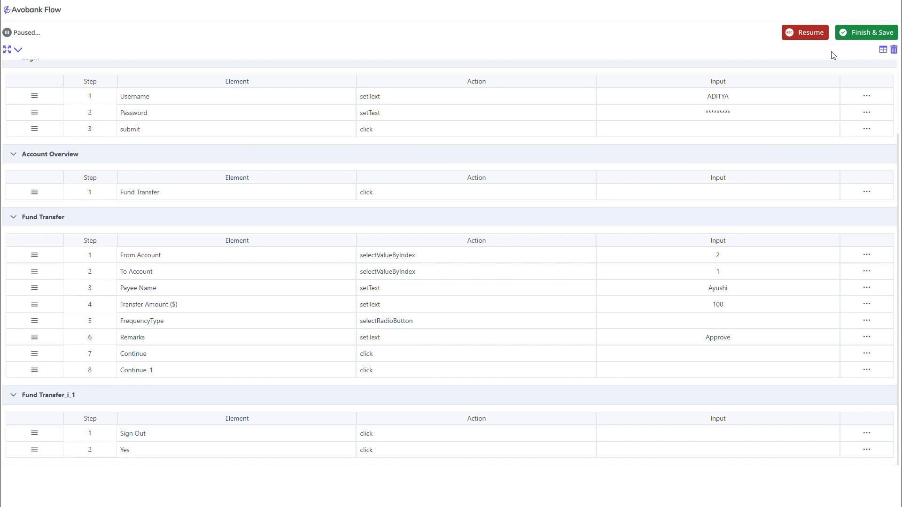
Copy the Username step in the Login group and paste it below the submit step
{"action": "left_click", "coordinate": [867, 97]}
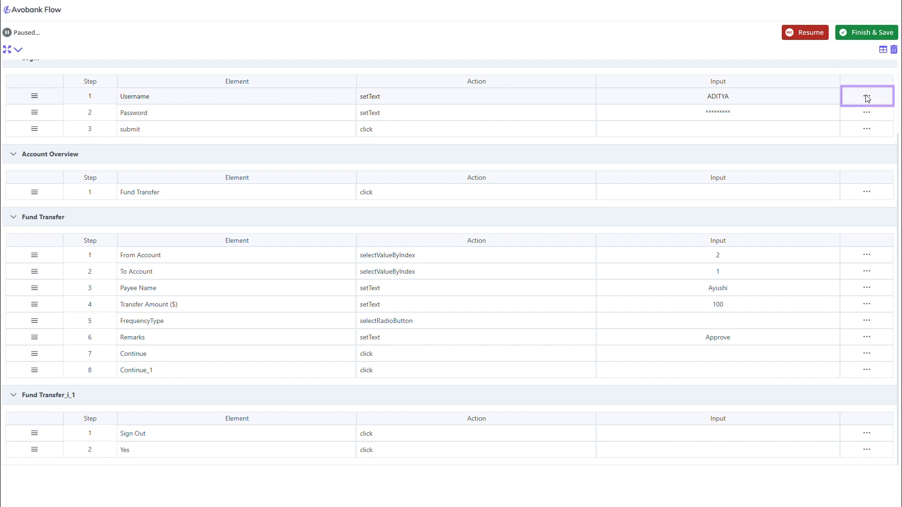
{"action": "left_click", "coordinate": [867, 97]}
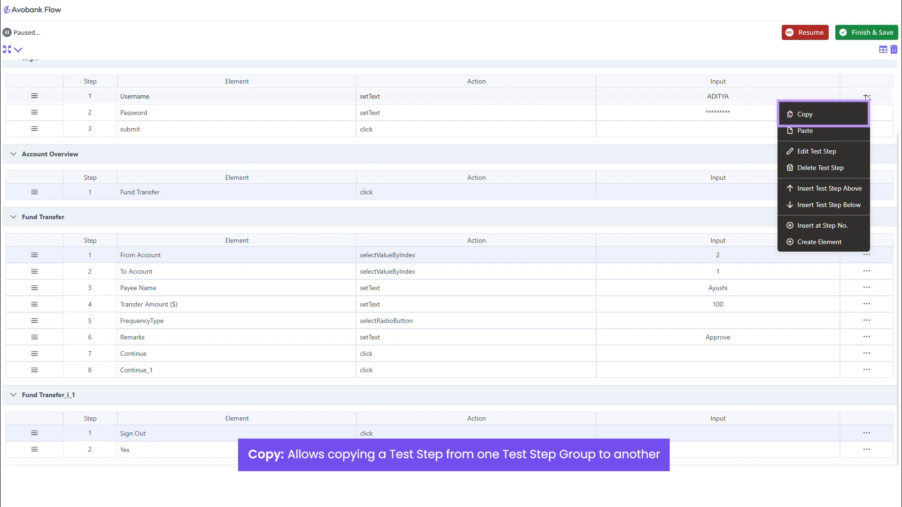
{"action": "left_click", "coordinate": [805, 116]}
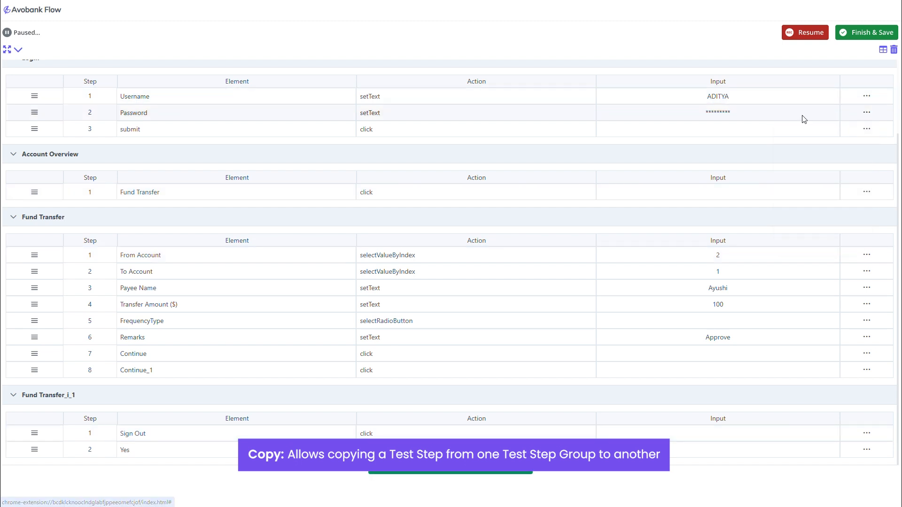
{"action": "left_click", "coordinate": [867, 132]}
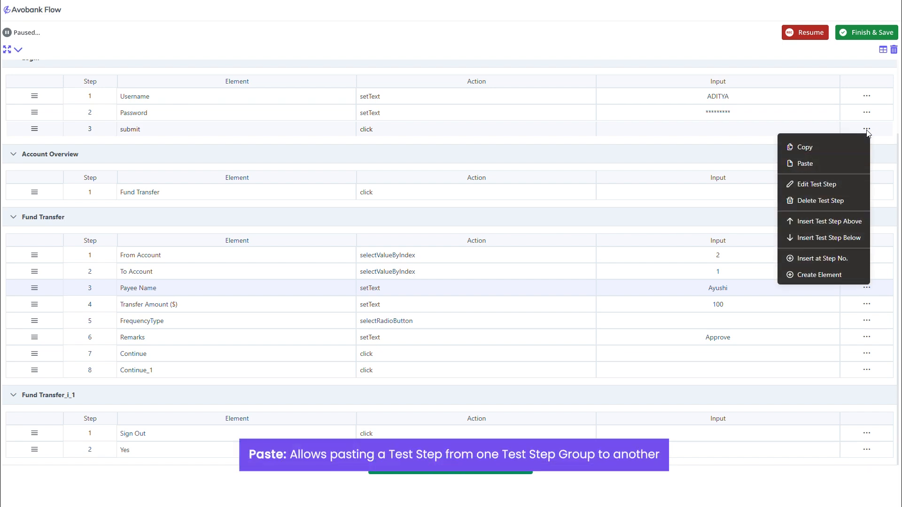
{"action": "left_click", "coordinate": [831, 165]}
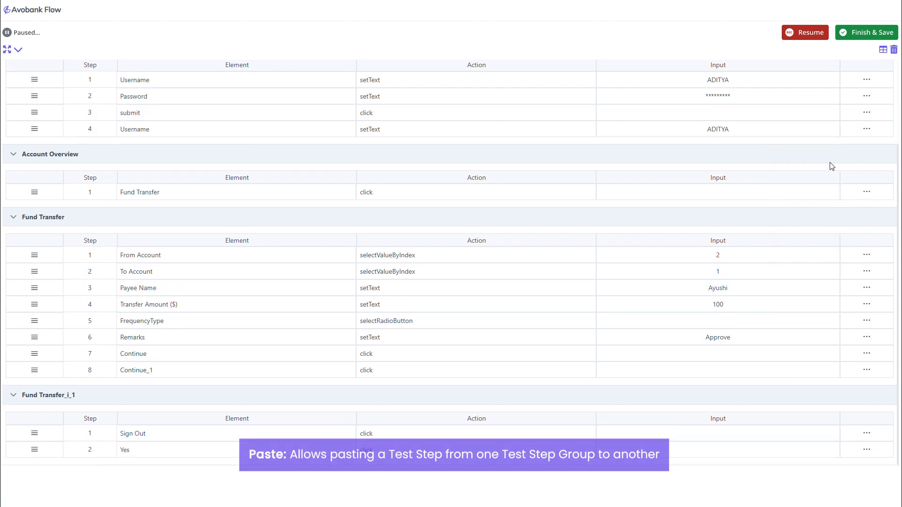
Replace the captured data of the pasted Username step with a different first name and save the edit
{"action": "left_click", "coordinate": [869, 129]}
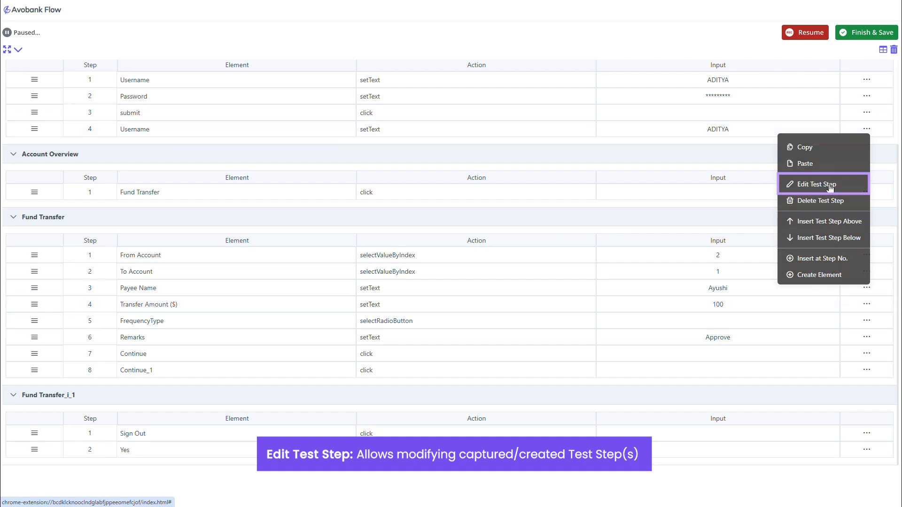
{"action": "left_click", "coordinate": [830, 187]}
{"action": "key", "text": "BackSpace"}
{"action": "key", "text": "BackSpace"}
{"action": "key", "text": "BackSpace"}
{"action": "key", "text": "BackSpace"}
{"action": "key", "text": "BackSpace"}
{"action": "type", "text": "John"}
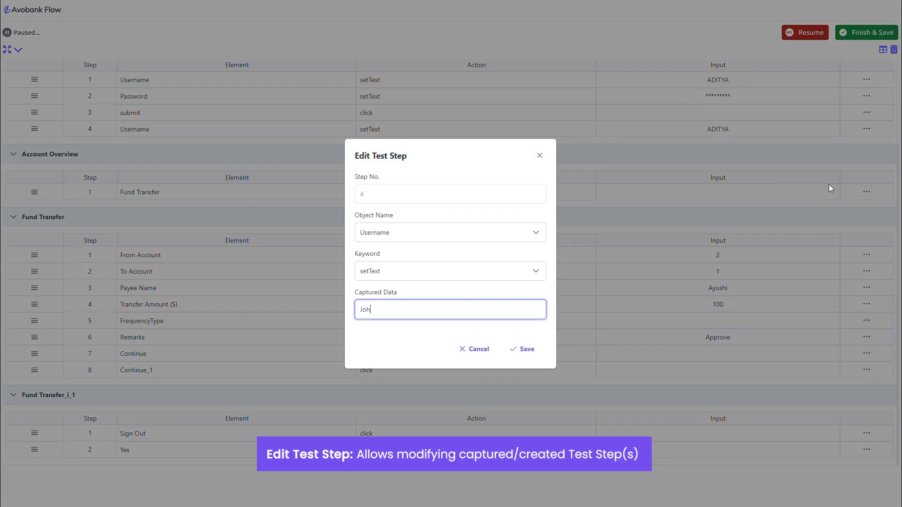
{"action": "left_click", "coordinate": [527, 349]}
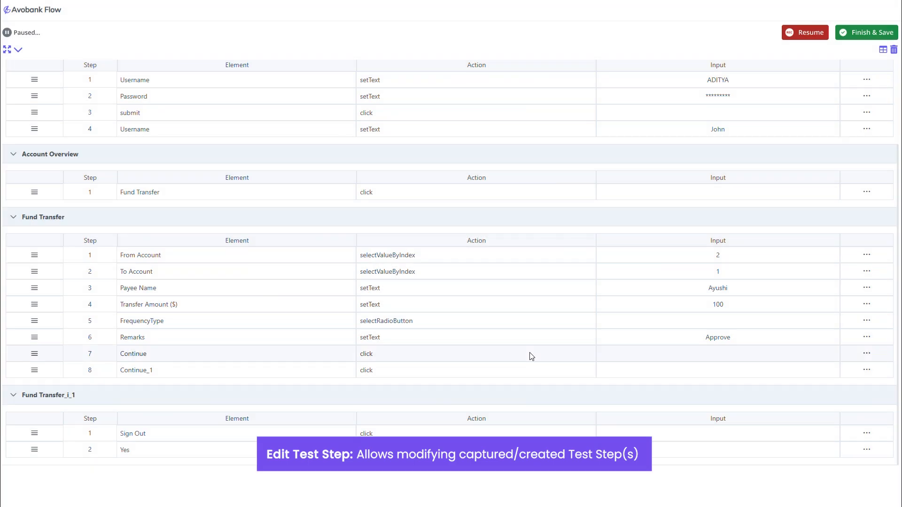
Delete the duplicate Username step at step 4 of the Login group
{"action": "left_click", "coordinate": [867, 130]}
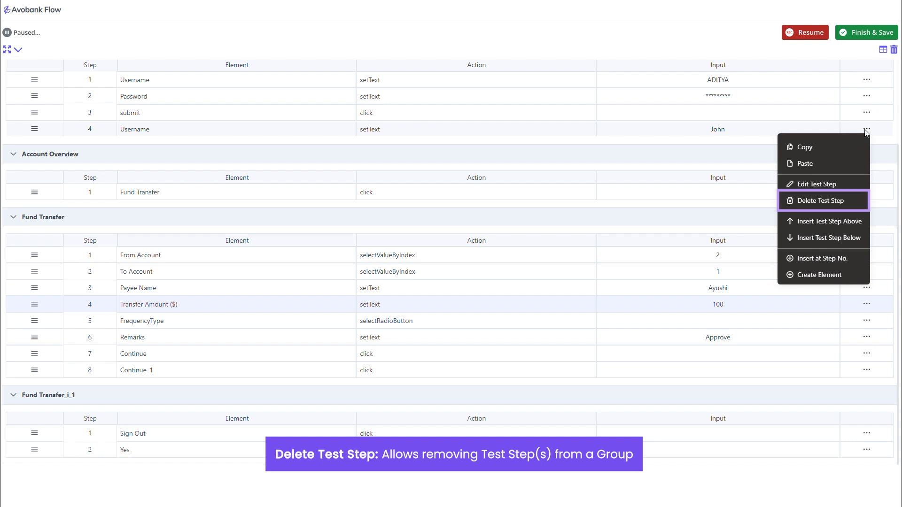
{"action": "left_click", "coordinate": [833, 201]}
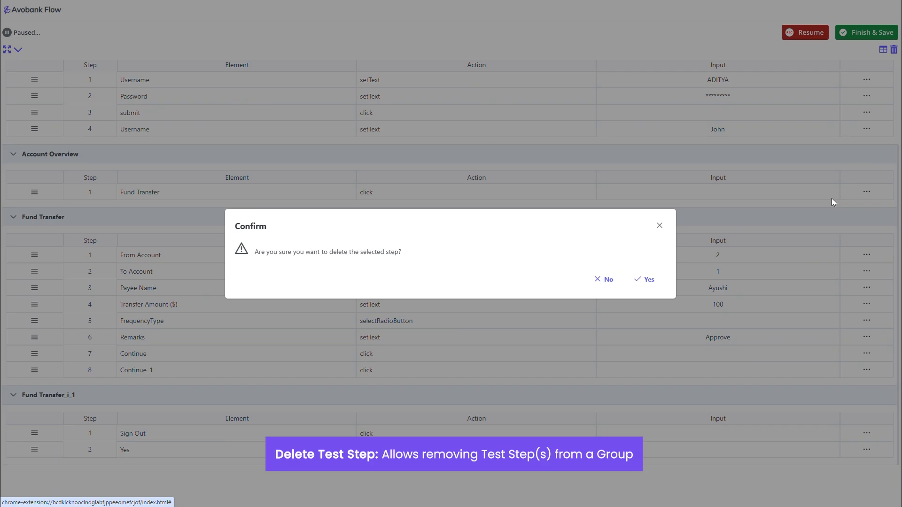
{"action": "left_click", "coordinate": [649, 281]}
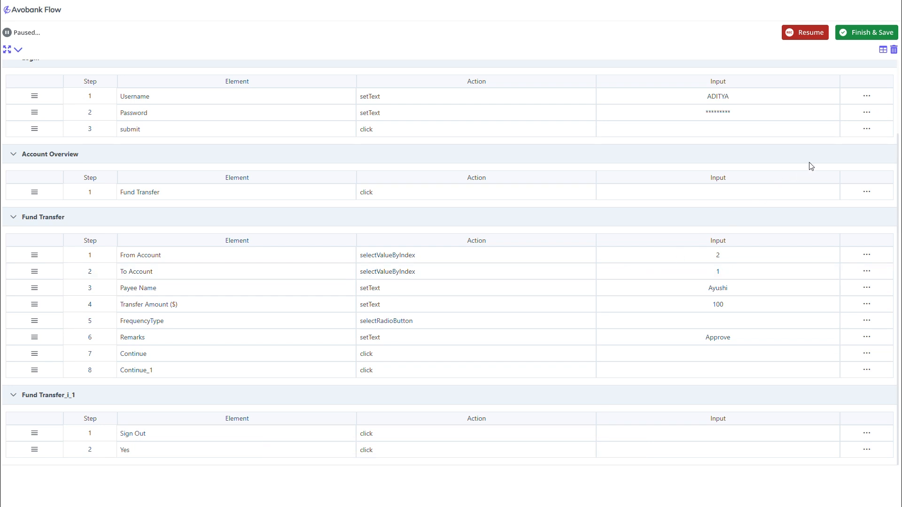
{"action": "left_click", "coordinate": [866, 130]}
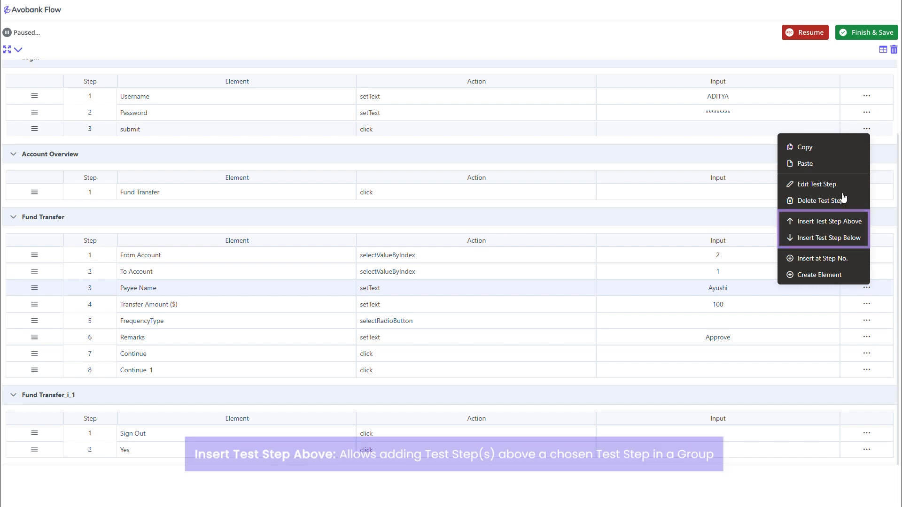
{"action": "left_click", "coordinate": [841, 222]}
{"action": "left_click", "coordinate": [506, 234]}
{"action": "left_click", "coordinate": [456, 271]}
{"action": "left_click", "coordinate": [456, 271]}
{"action": "type", "text": "wait"}
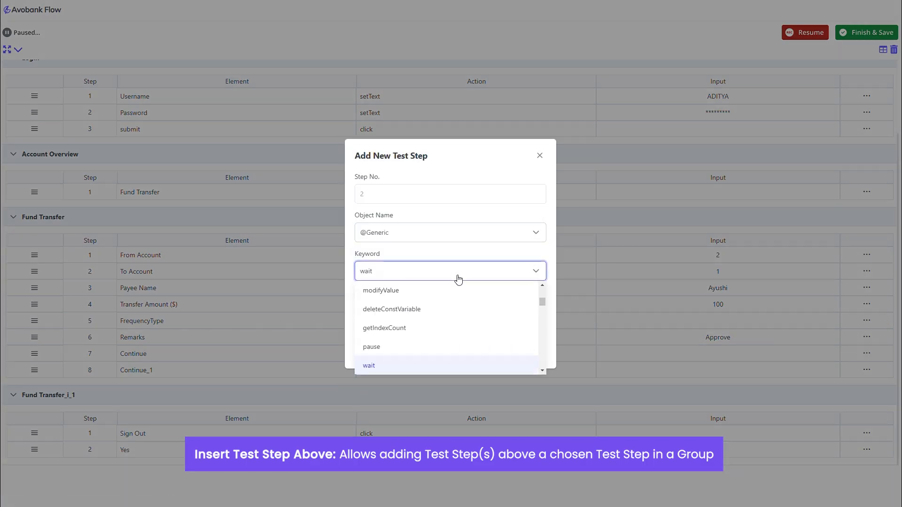
{"action": "left_click", "coordinate": [407, 365]}
{"action": "left_click", "coordinate": [415, 310]}
{"action": "type", "text": "2"}
{"action": "left_click", "coordinate": [523, 350]}
{"action": "left_click", "coordinate": [869, 159]}
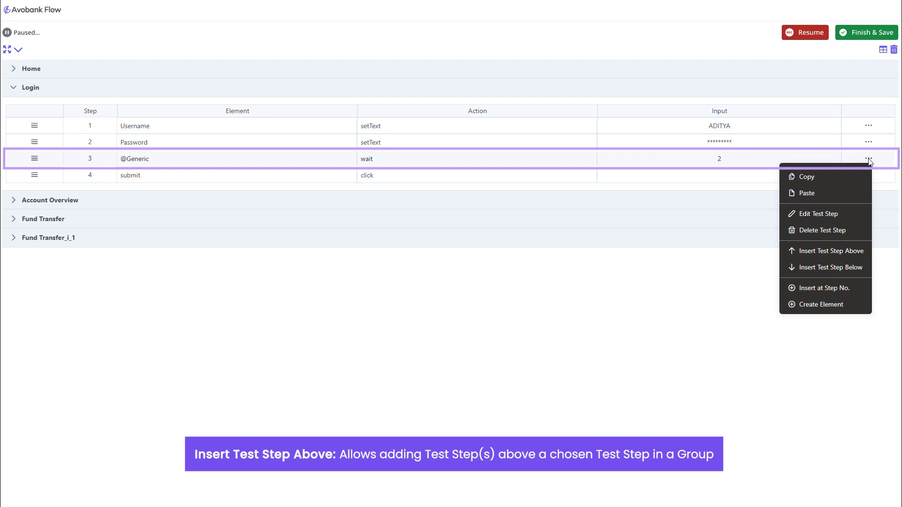
{"action": "left_click", "coordinate": [831, 267]}
{"action": "left_click", "coordinate": [444, 233]}
{"action": "left_click", "coordinate": [443, 256]}
{"action": "left_click", "coordinate": [447, 271]}
{"action": "left_click", "coordinate": [408, 332]}
{"action": "left_click", "coordinate": [409, 310]}
{"action": "type", "text": "{Value}"}
{"action": "left_click", "coordinate": [521, 348]}
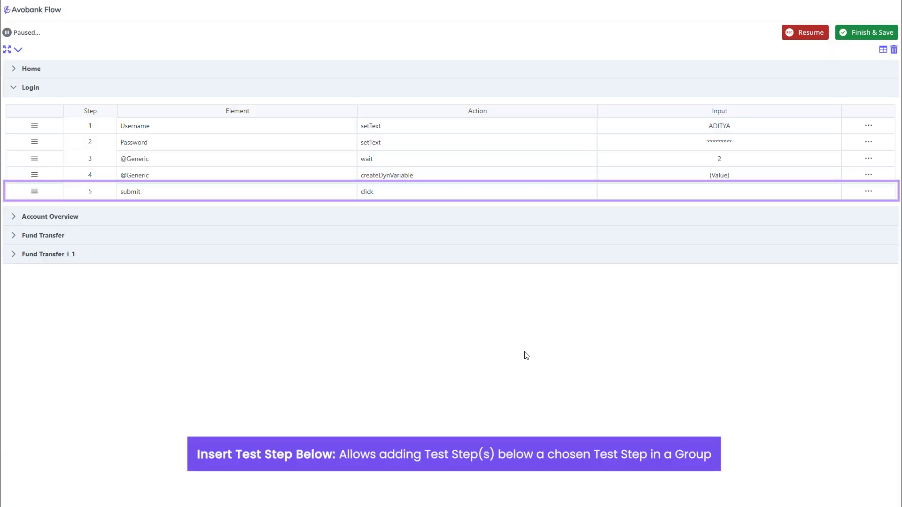
{"action": "left_click", "coordinate": [870, 127]}
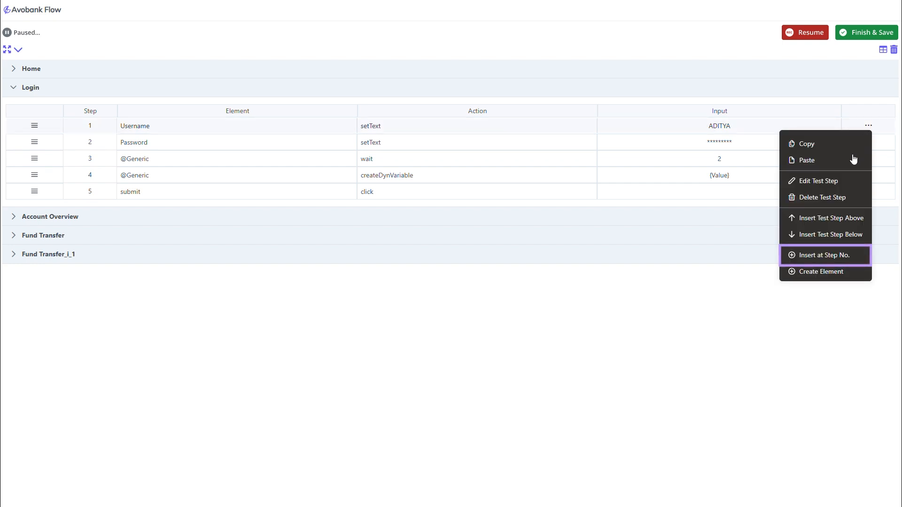
{"action": "left_click", "coordinate": [827, 256]}
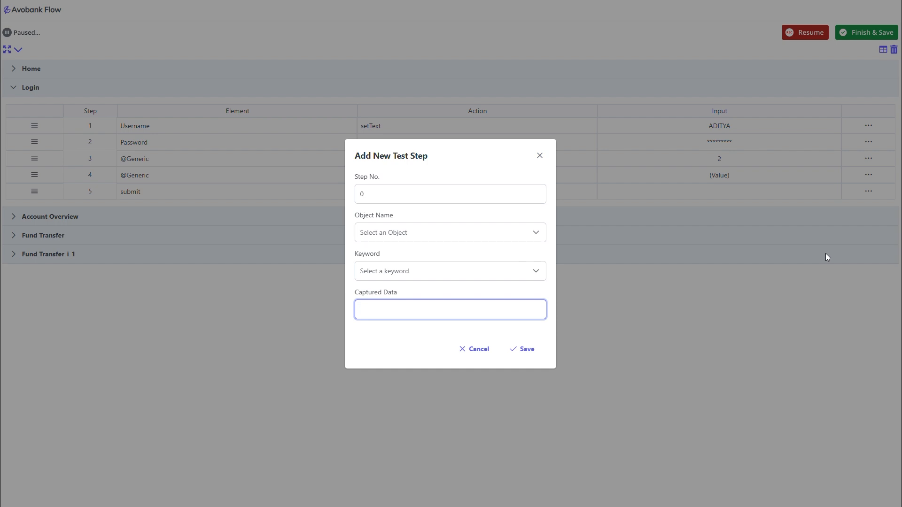
{"action": "left_click", "coordinate": [447, 236]}
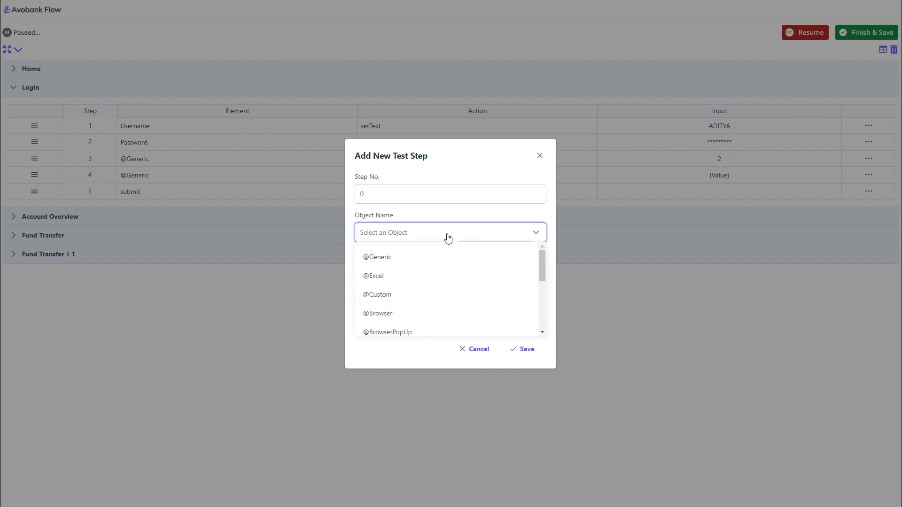
{"action": "left_click", "coordinate": [409, 261]}
{"action": "left_click", "coordinate": [411, 277]}
{"action": "left_click", "coordinate": [399, 303]}
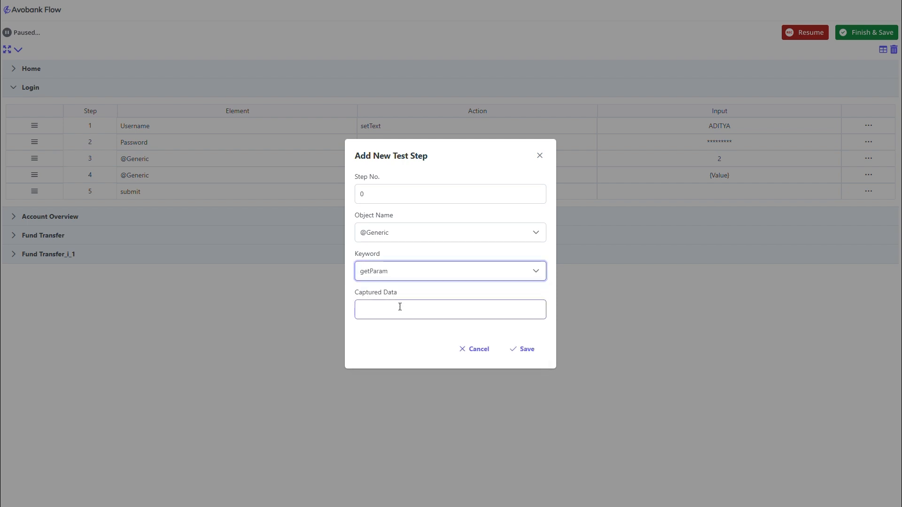
{"action": "left_click", "coordinate": [400, 307]}
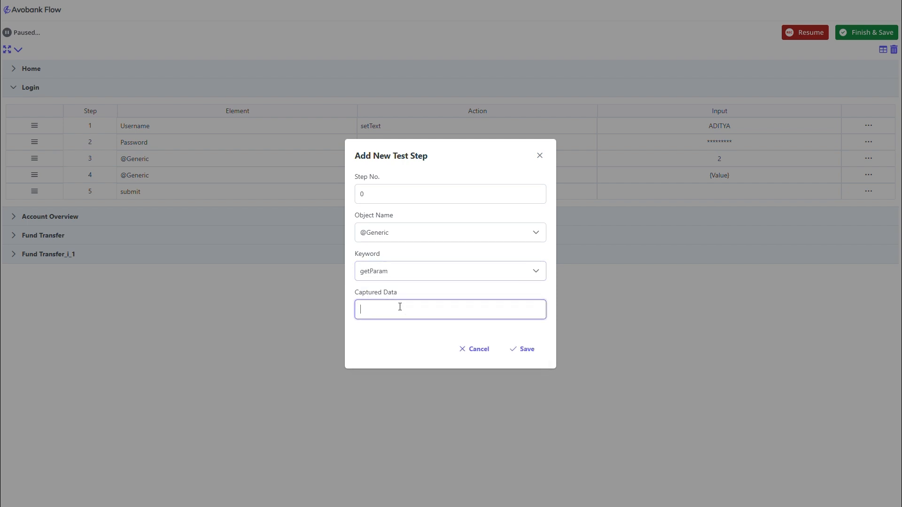
{"action": "left_click", "coordinate": [519, 350]}
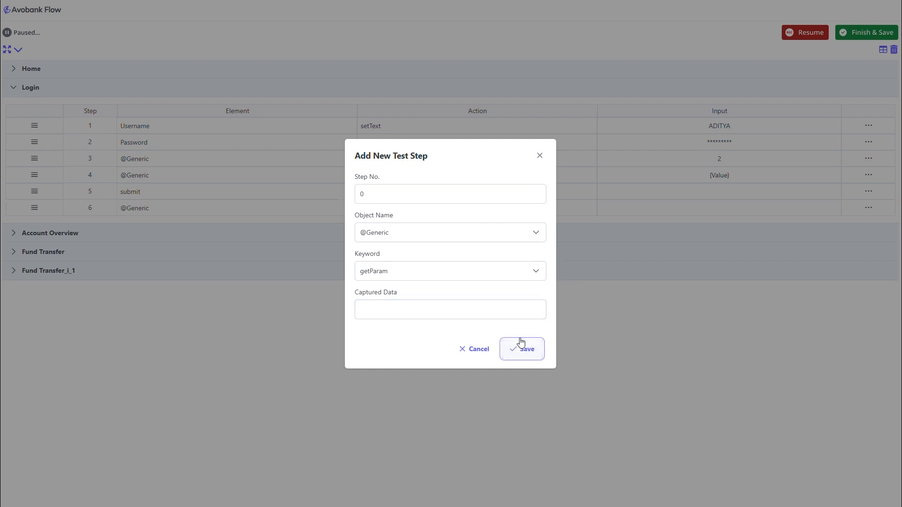
{"action": "left_click", "coordinate": [540, 156]}
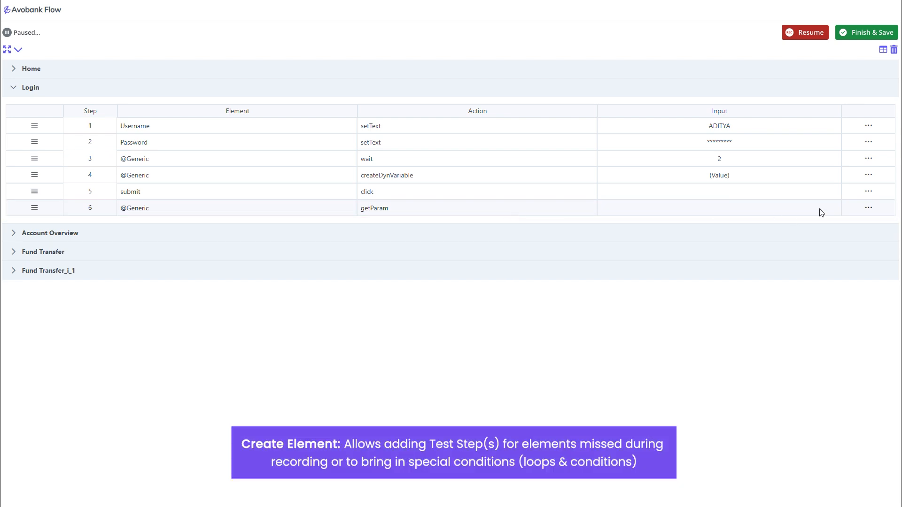
{"action": "left_click", "coordinate": [869, 208]}
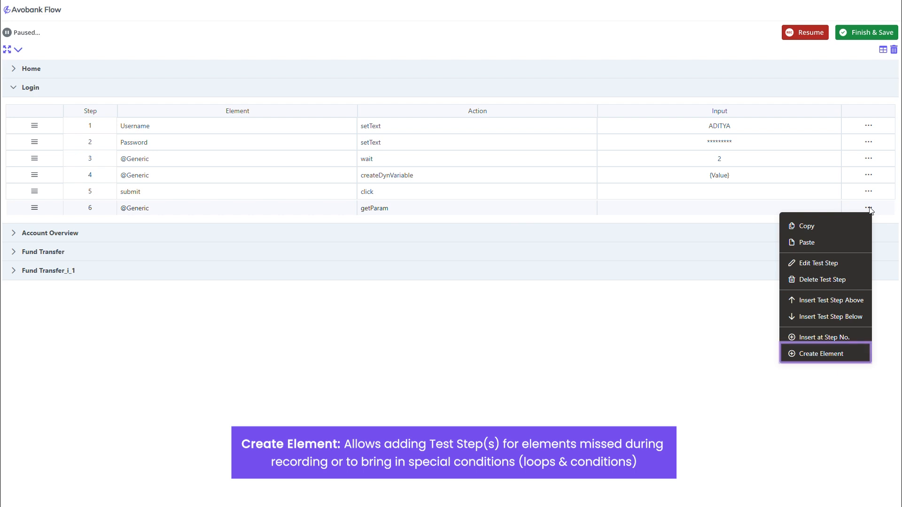
{"action": "left_click", "coordinate": [812, 352]}
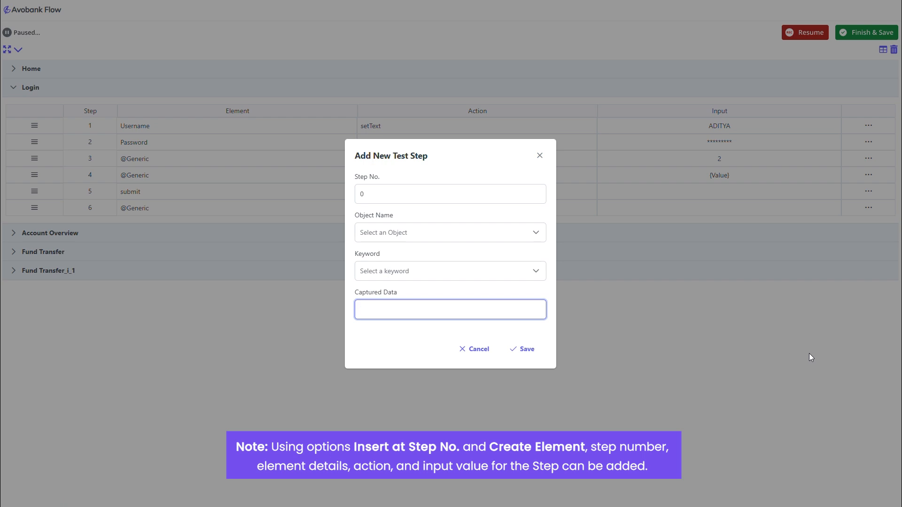
{"action": "left_click", "coordinate": [470, 233]}
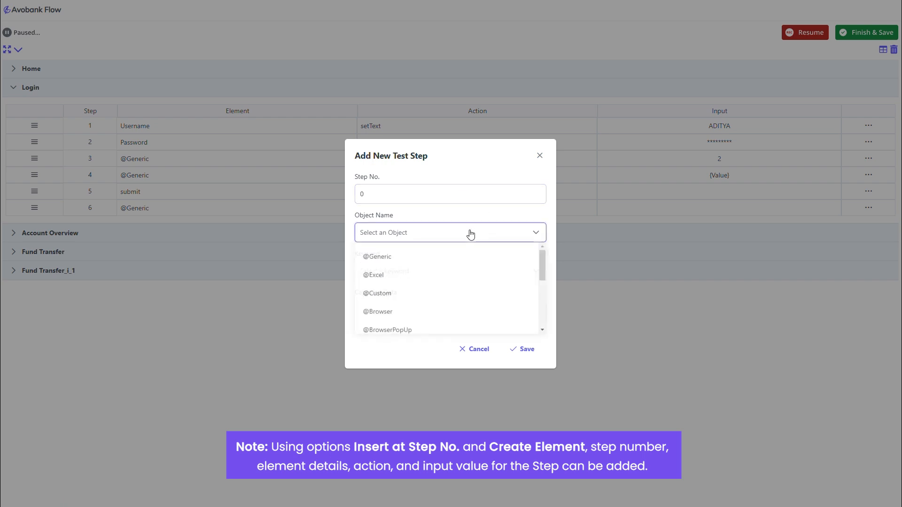
{"action": "left_click", "coordinate": [429, 257]}
{"action": "left_click", "coordinate": [429, 273]}
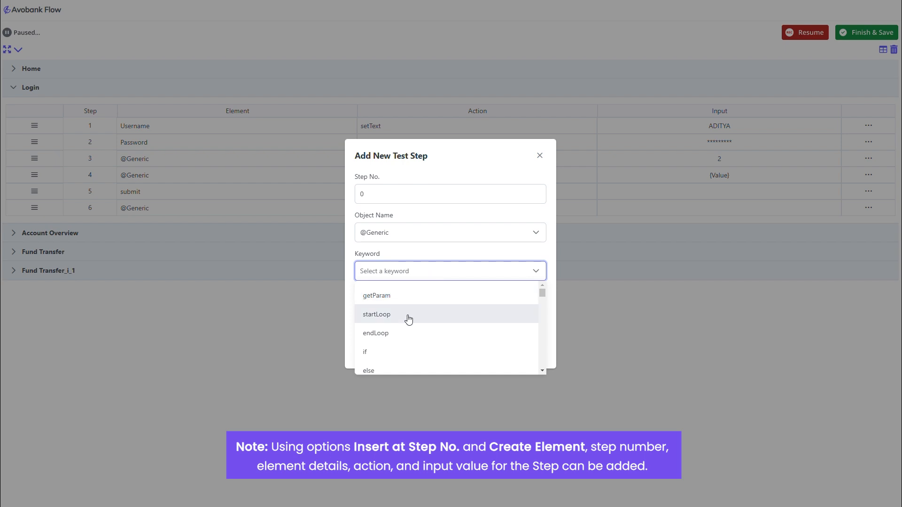
{"action": "left_click", "coordinate": [406, 315]}
{"action": "left_click", "coordinate": [520, 350]}
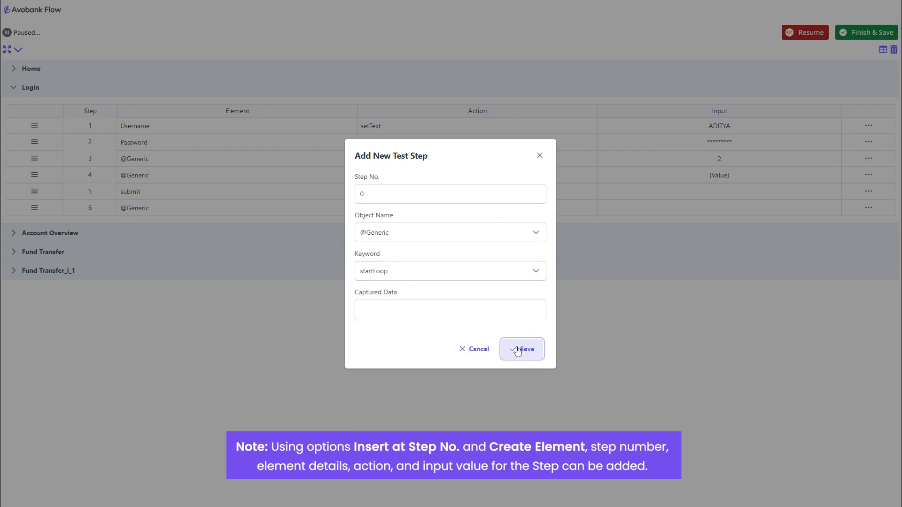
{"action": "left_click", "coordinate": [540, 155]}
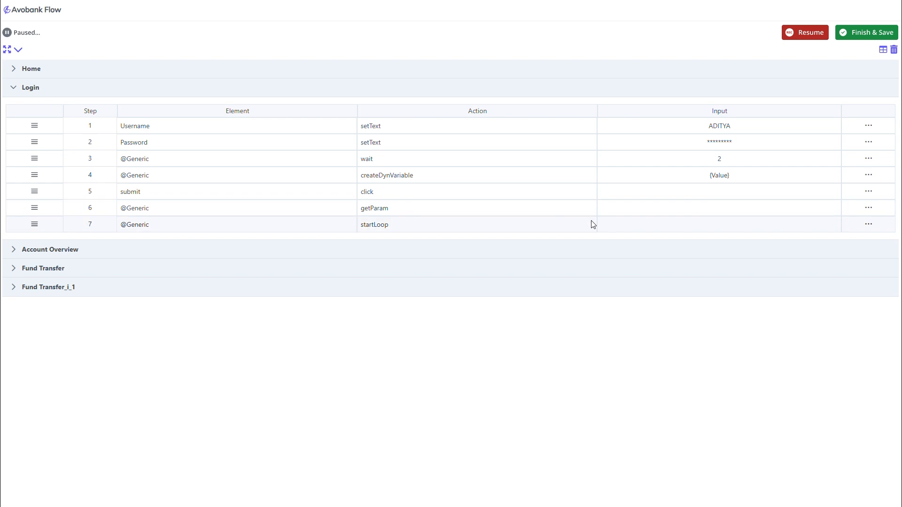